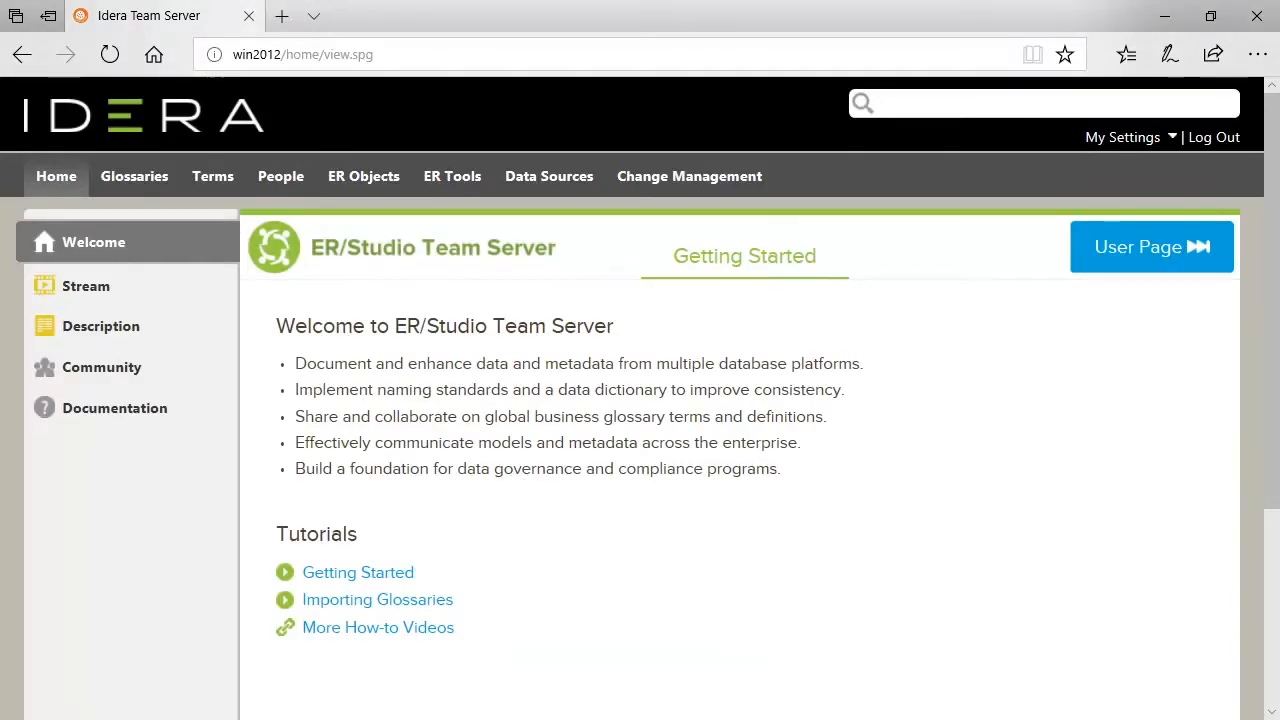
# Open the Sales glossary from the Glossaries list
pyautogui.click(138, 190)
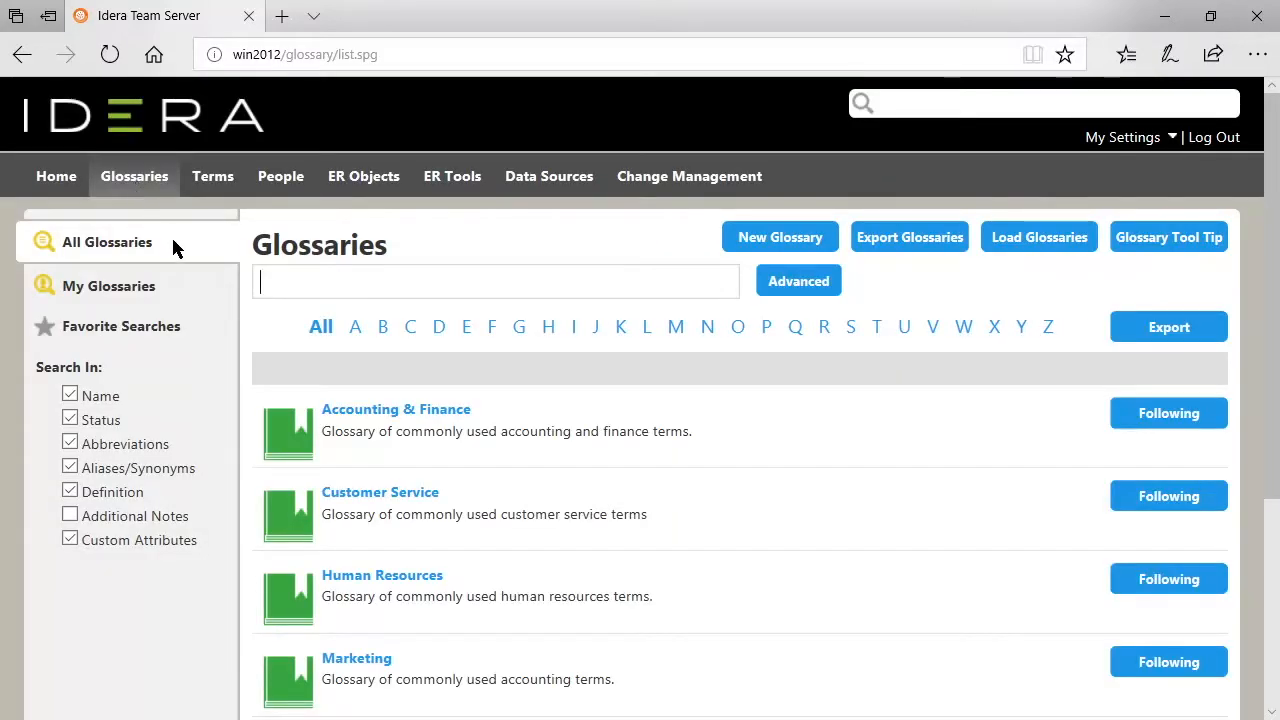
pyautogui.scroll(-1, 171, 246)
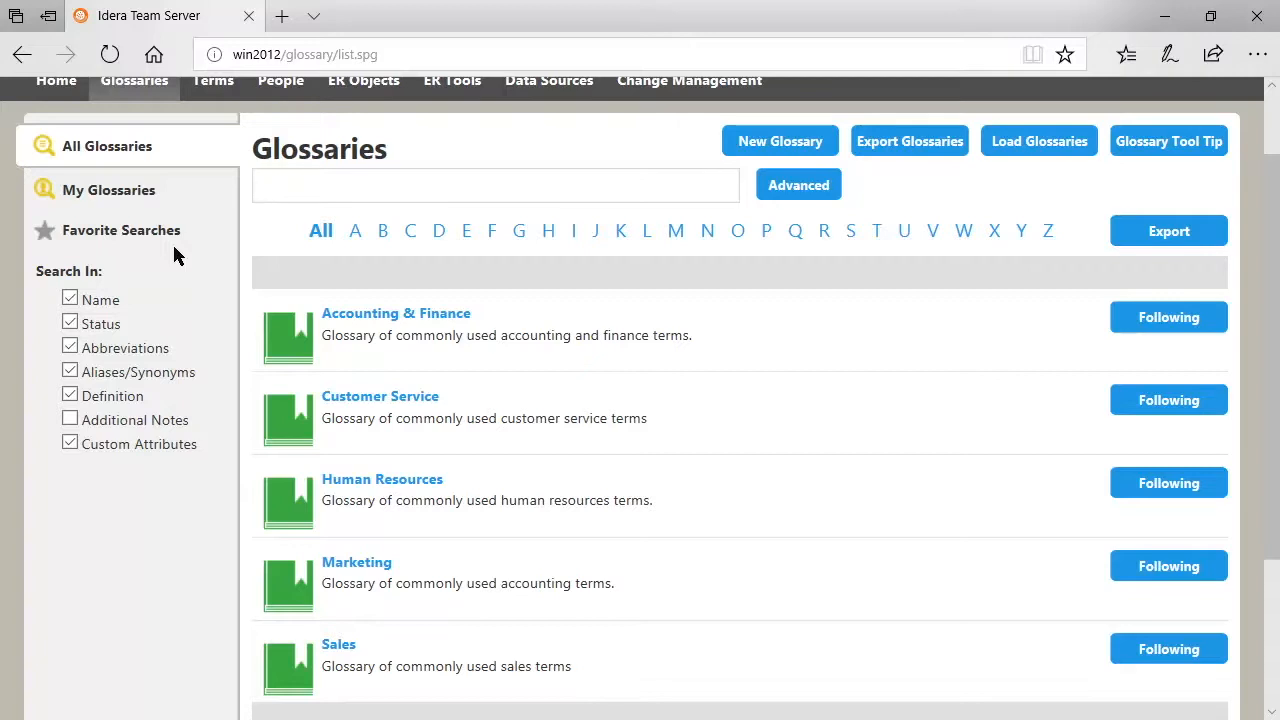
pyautogui.scroll(-1, 327, 578)
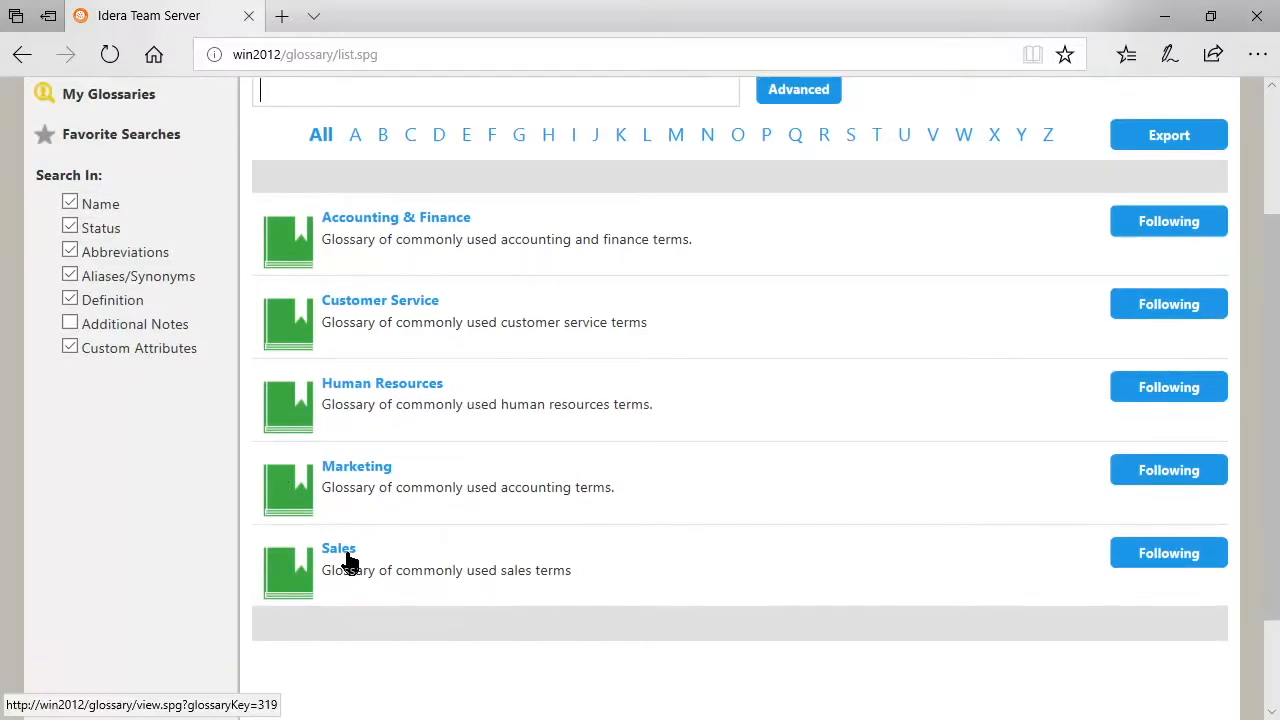
pyautogui.click(348, 562)
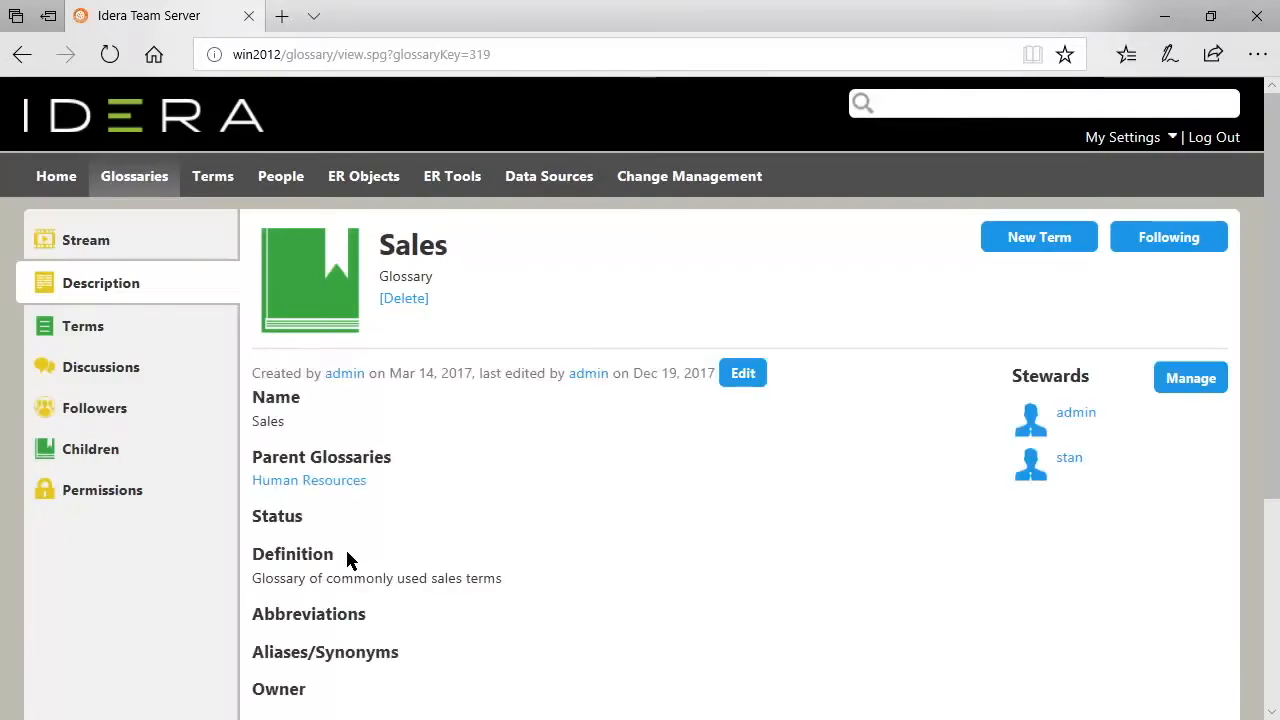
# Switch the Sales glossary description page into edit mode
pyautogui.click(743, 373)
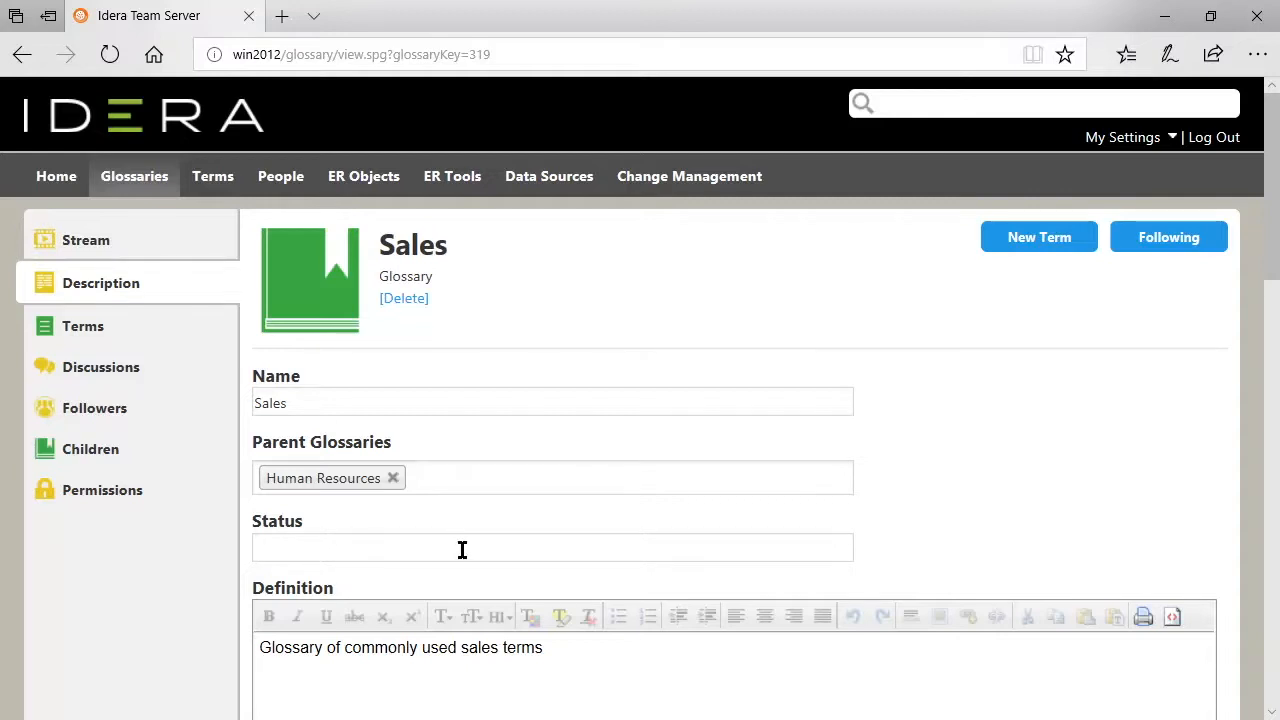
pyautogui.scroll(-2, 460, 546)
pyautogui.scroll(-4, 586, 497)
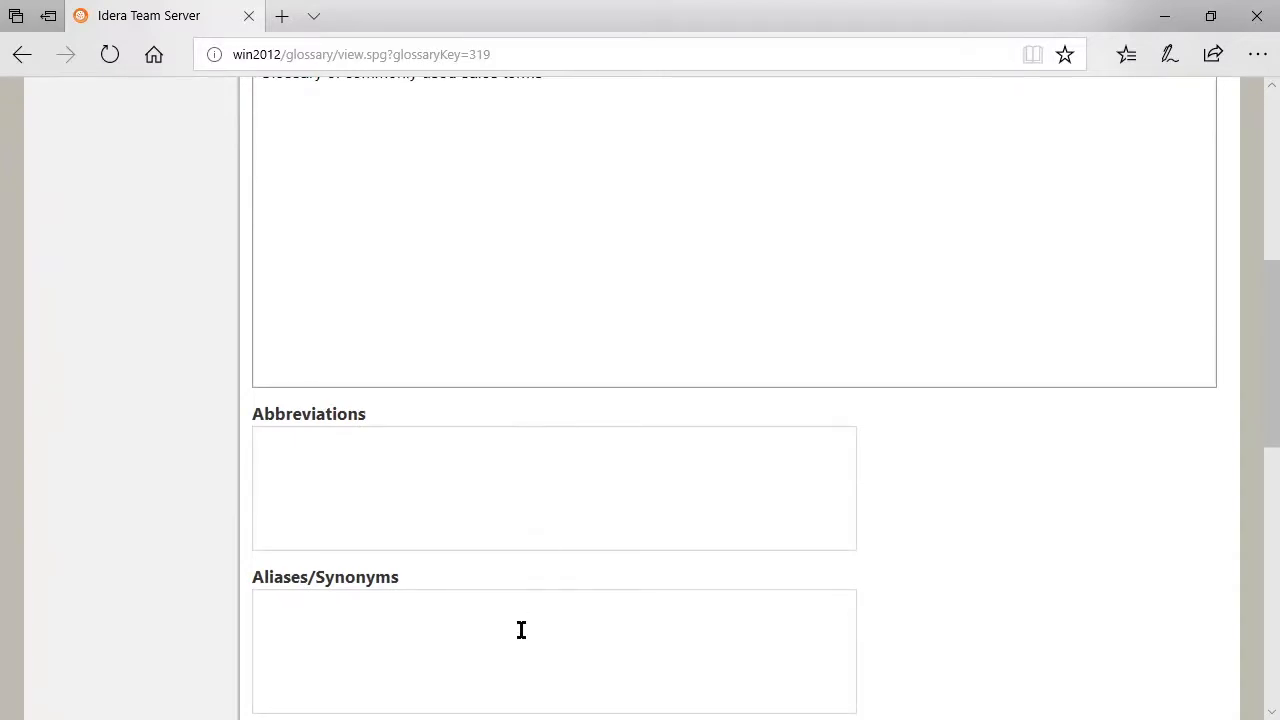
pyautogui.scroll(-3, 523, 628)
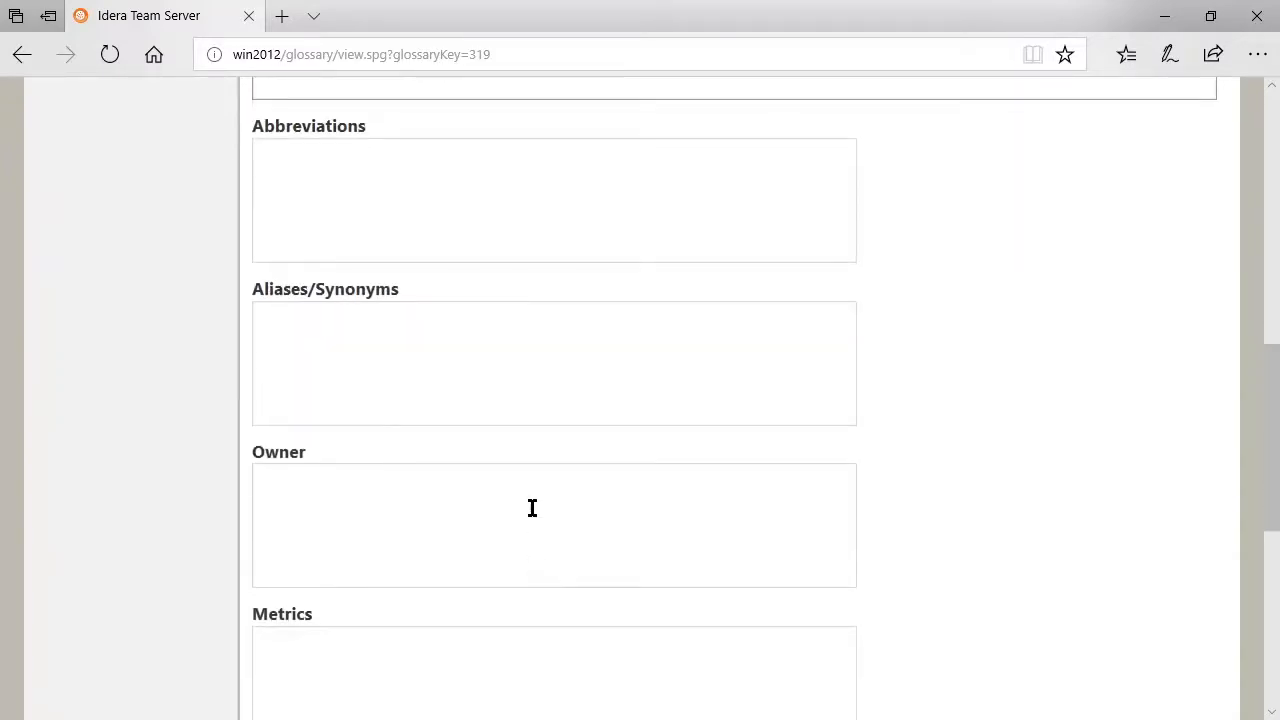
pyautogui.scroll(-1, 450, 425)
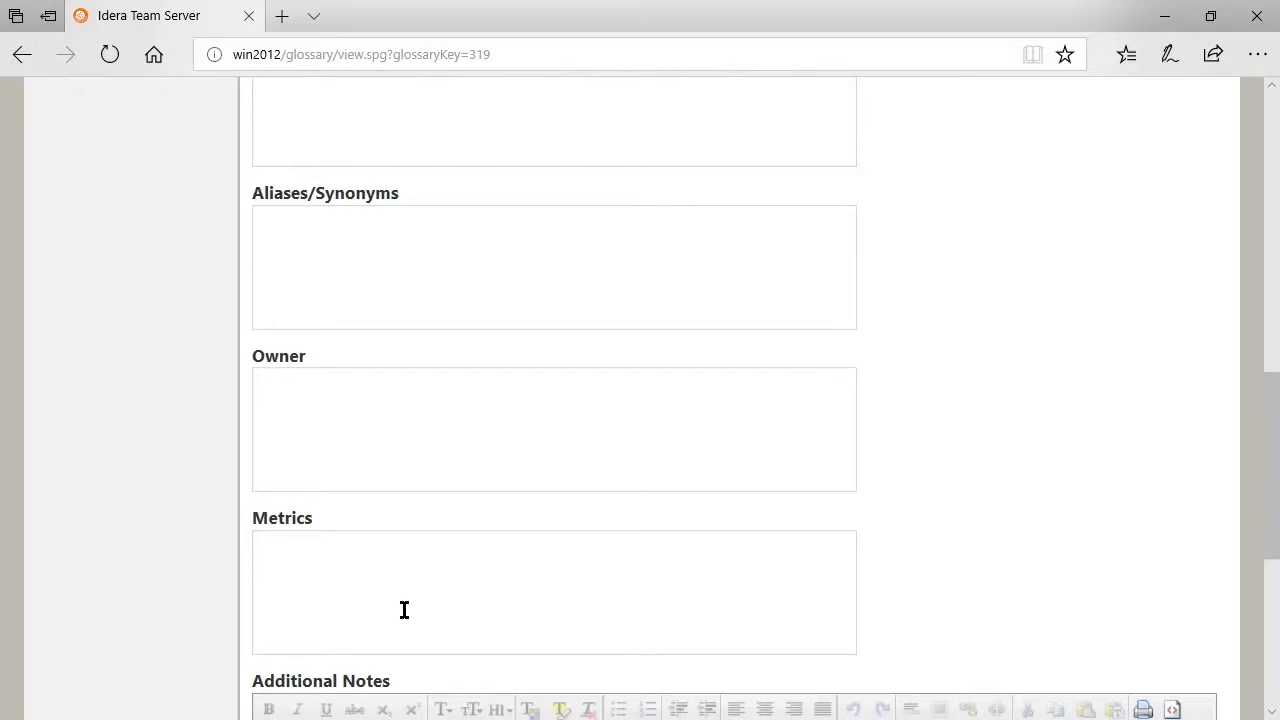
pyautogui.scroll(-3, 410, 578)
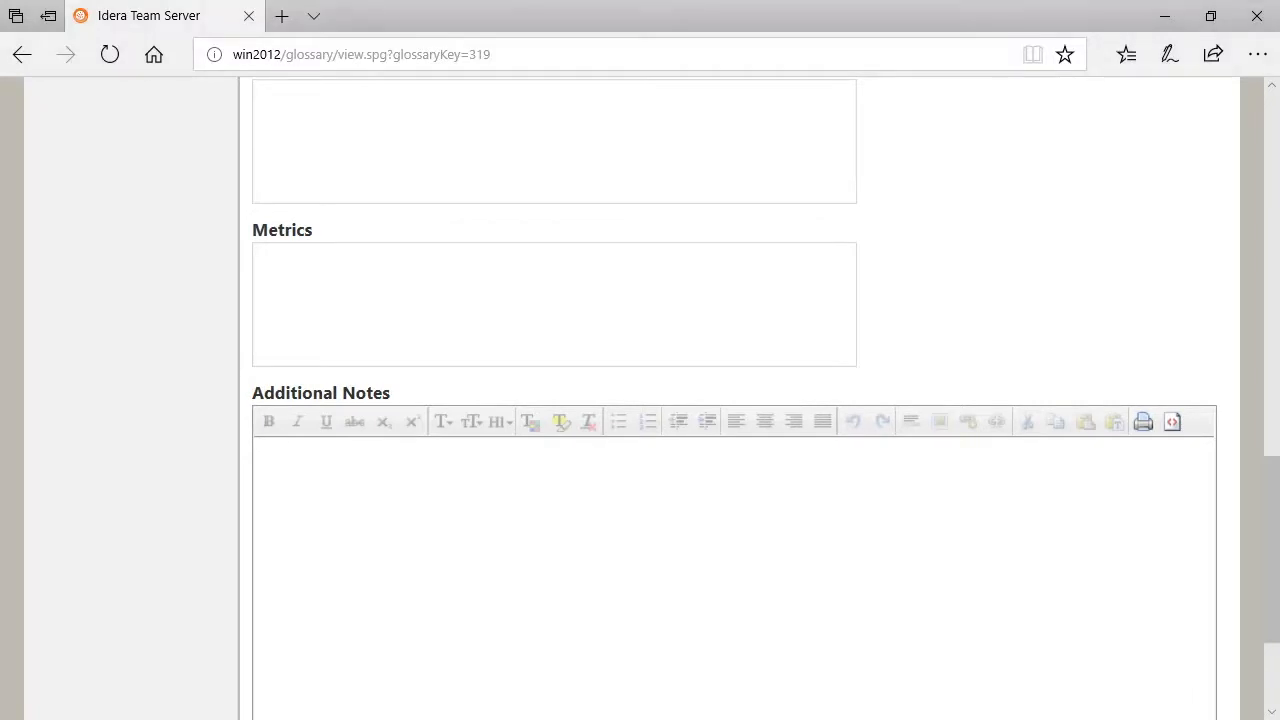
pyautogui.scroll(4, 571, 331)
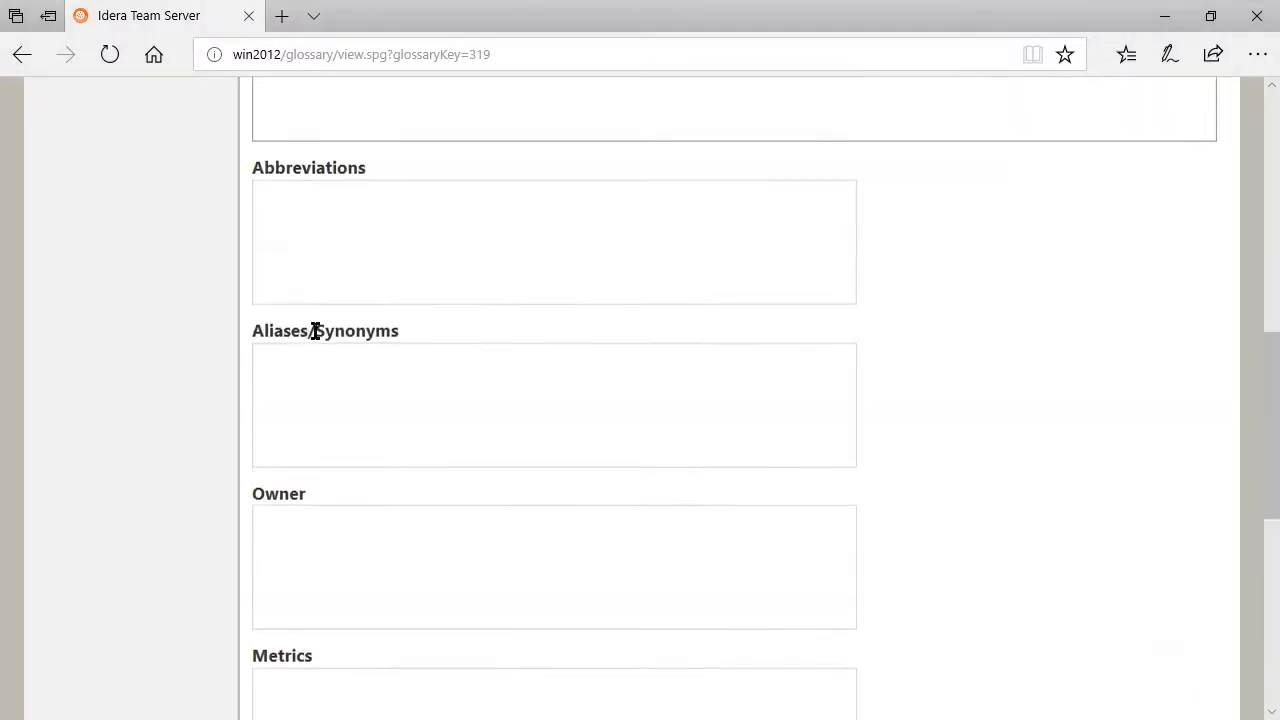
pyautogui.scroll(3, 314, 329)
pyautogui.scroll(5, 266, 380)
pyautogui.scroll(1, 258, 385)
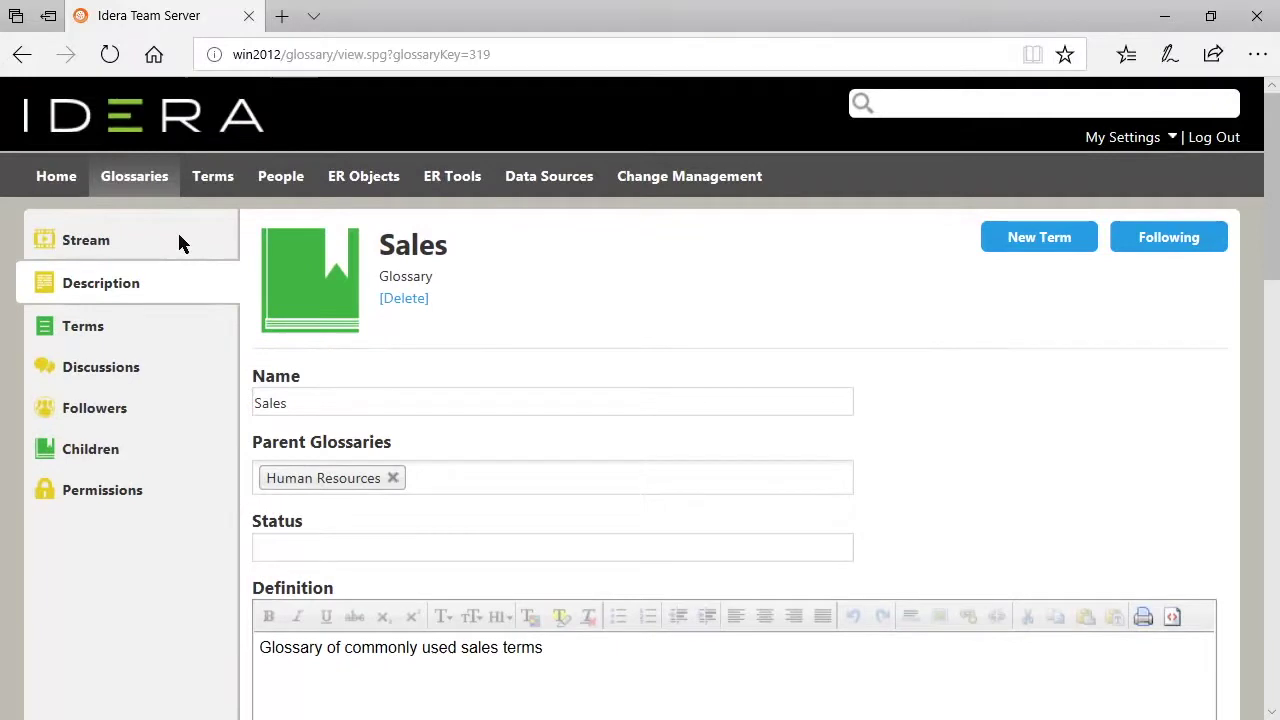
# Show the Sales glossary's stream and terms, then open the Customer term
pyautogui.click(80, 248)
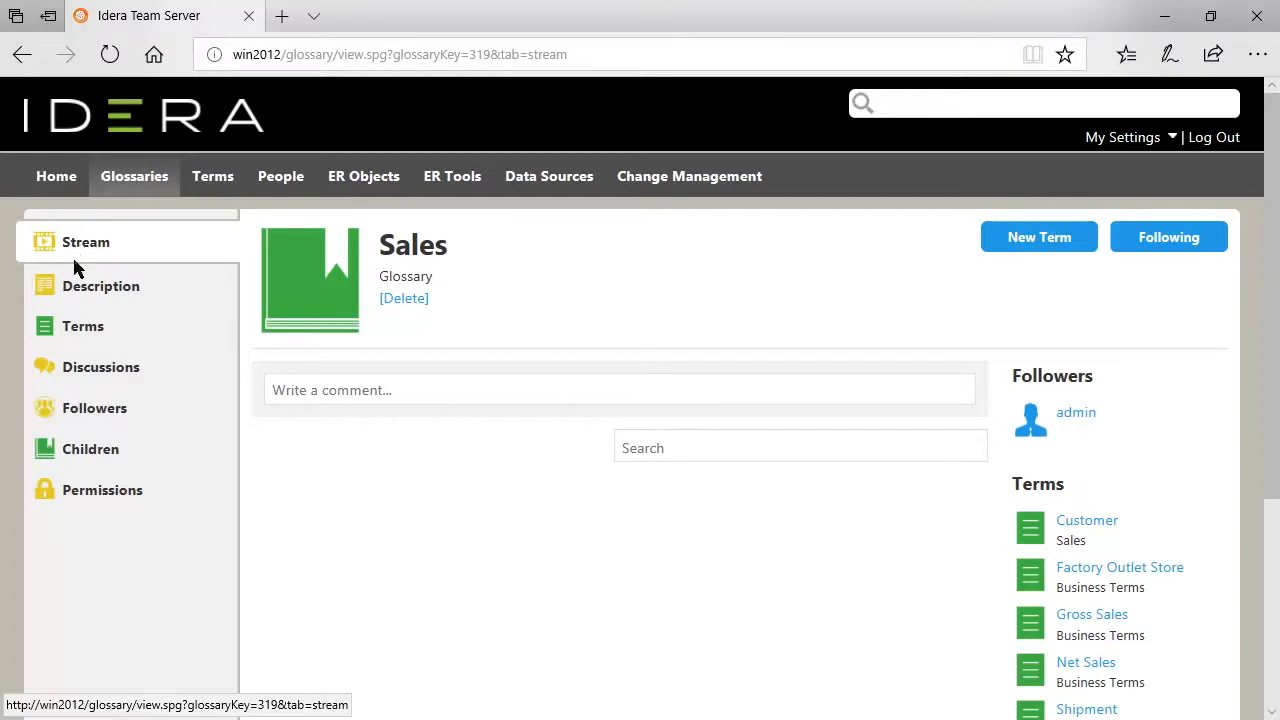
pyautogui.click(82, 330)
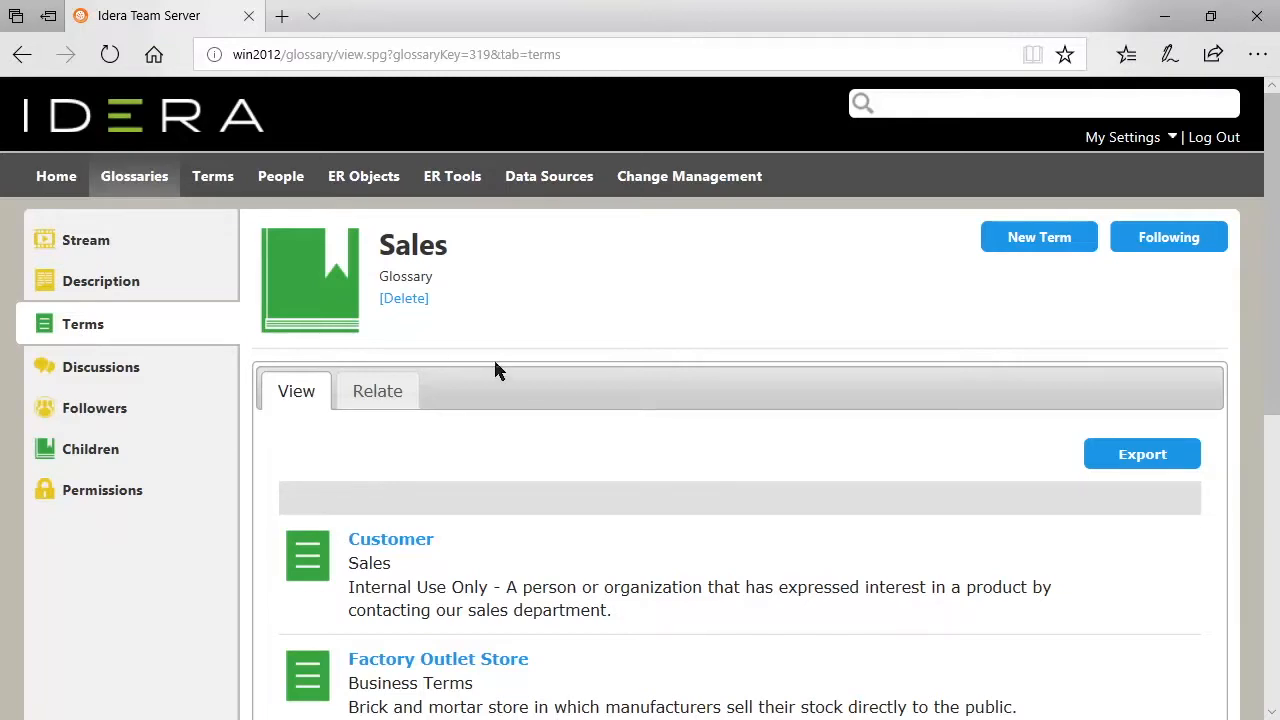
pyautogui.scroll(-2, 500, 370)
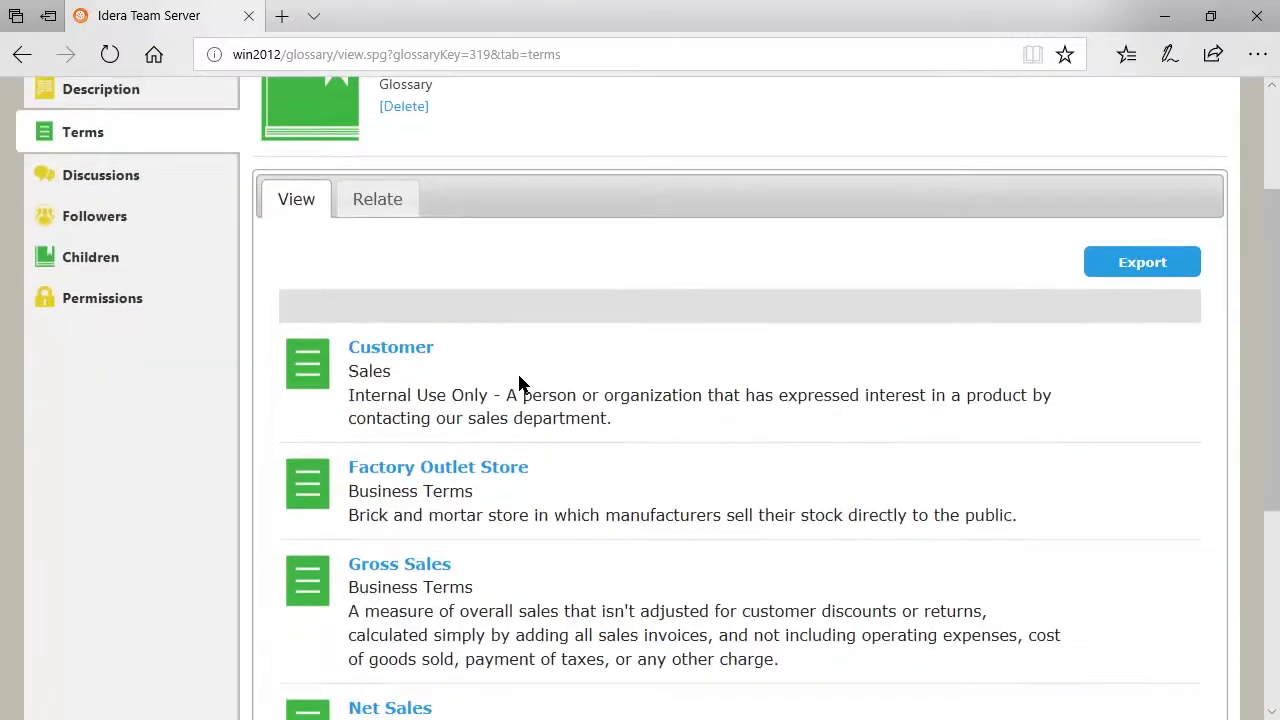
pyautogui.click(373, 347)
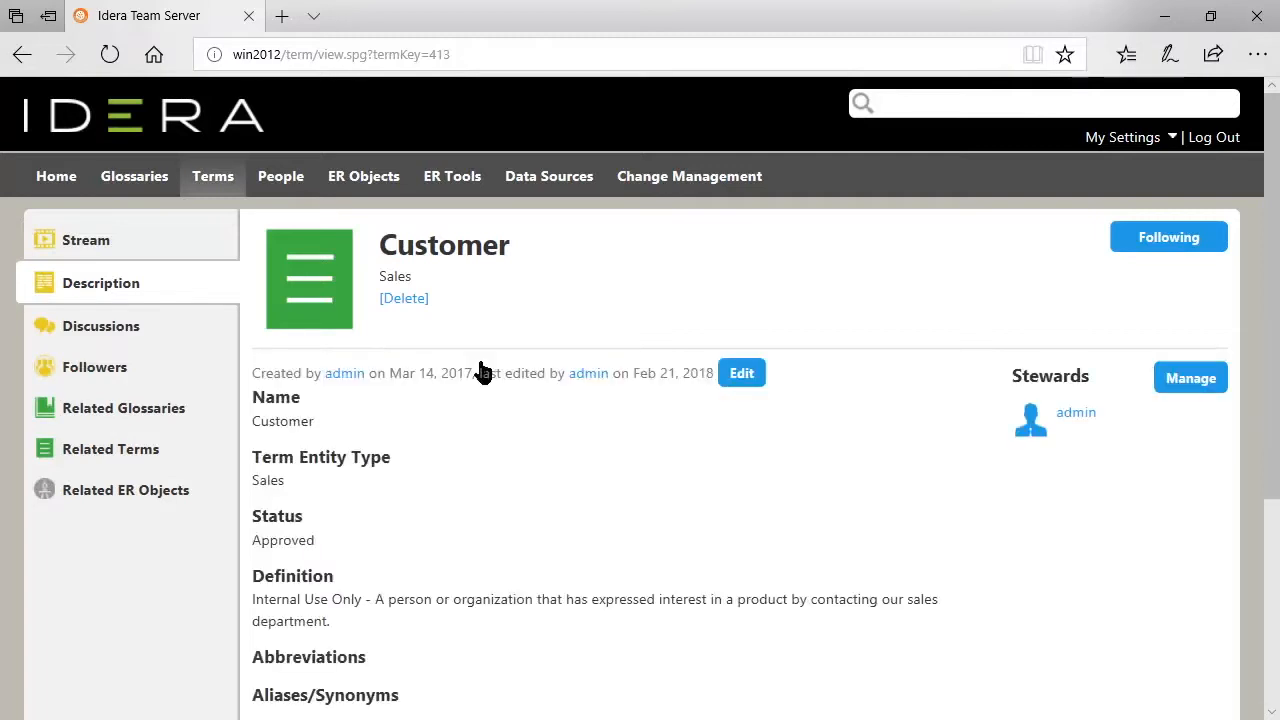
# Switch the Customer term into edit mode
pyautogui.click(750, 385)
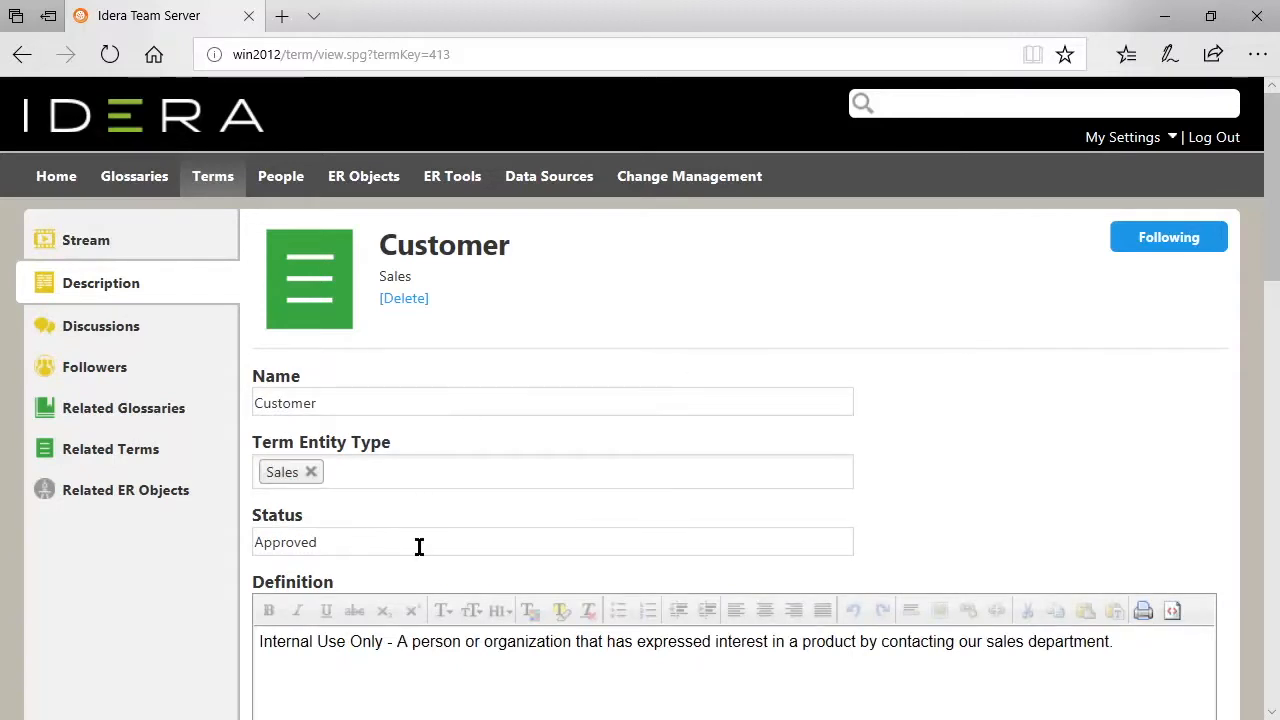
pyautogui.scroll(-2, 440, 560)
pyautogui.scroll(-4, 529, 479)
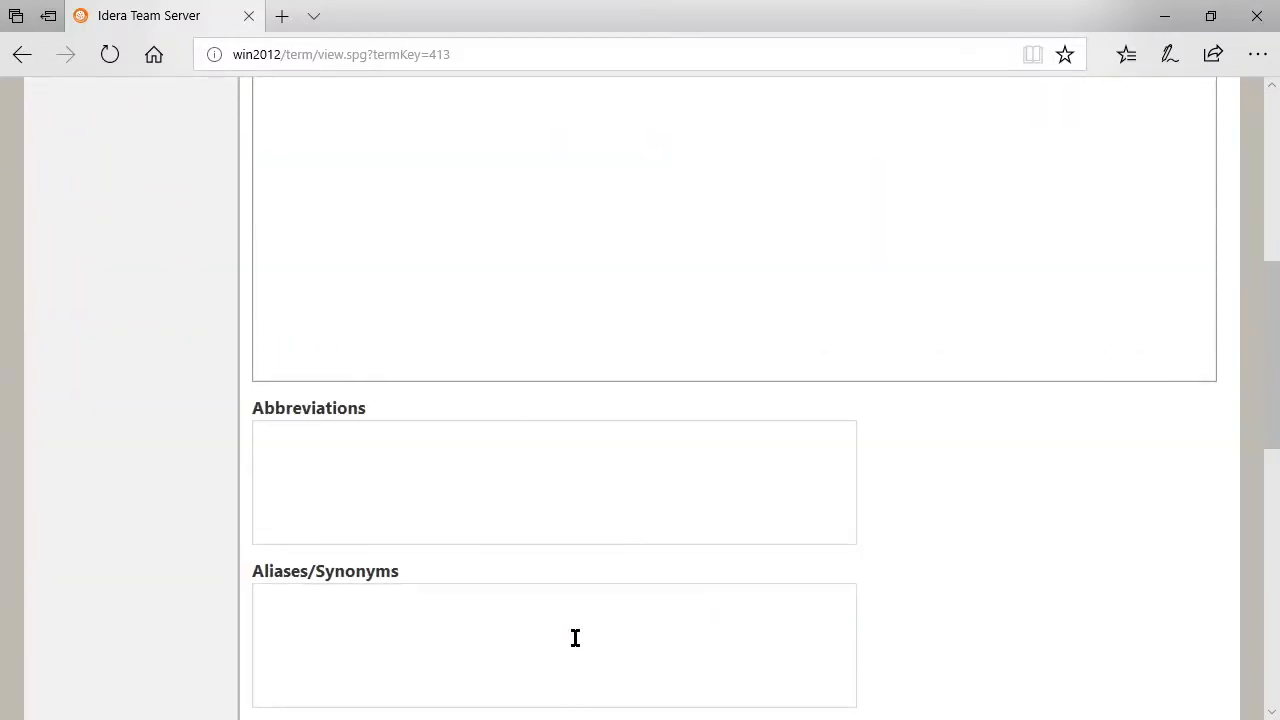
pyautogui.scroll(-2, 577, 611)
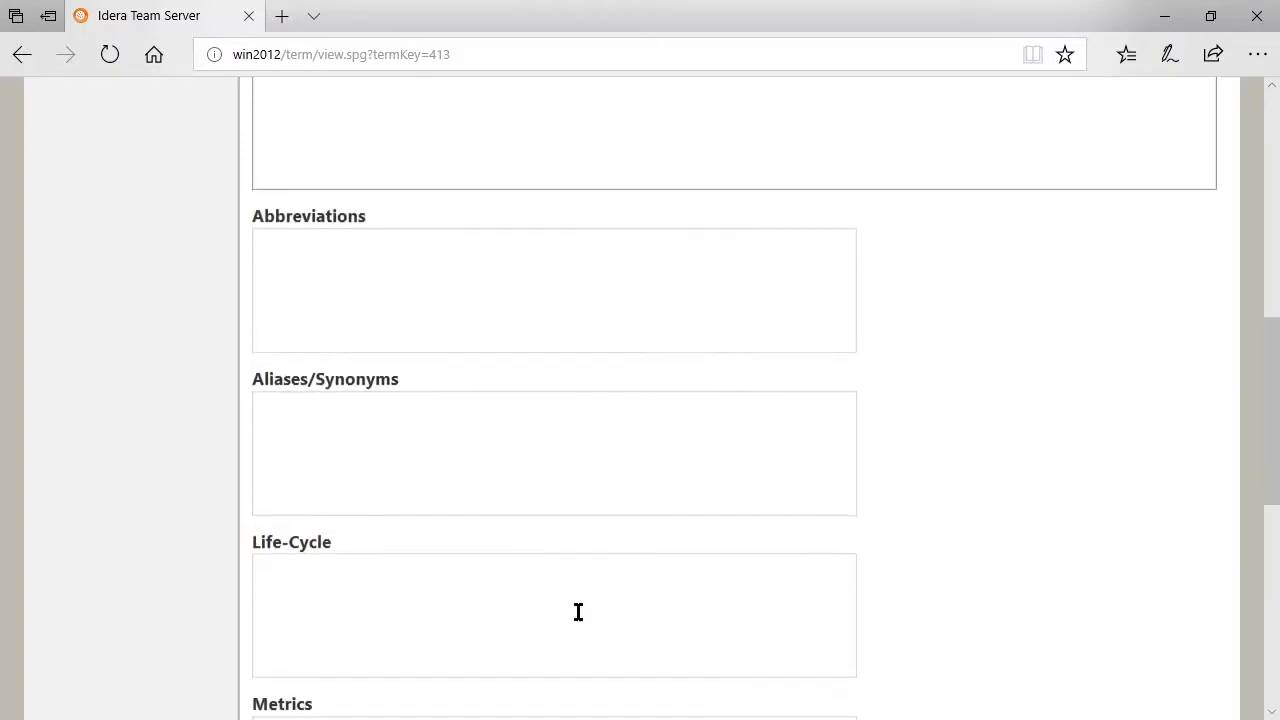
pyautogui.scroll(-2, 580, 560)
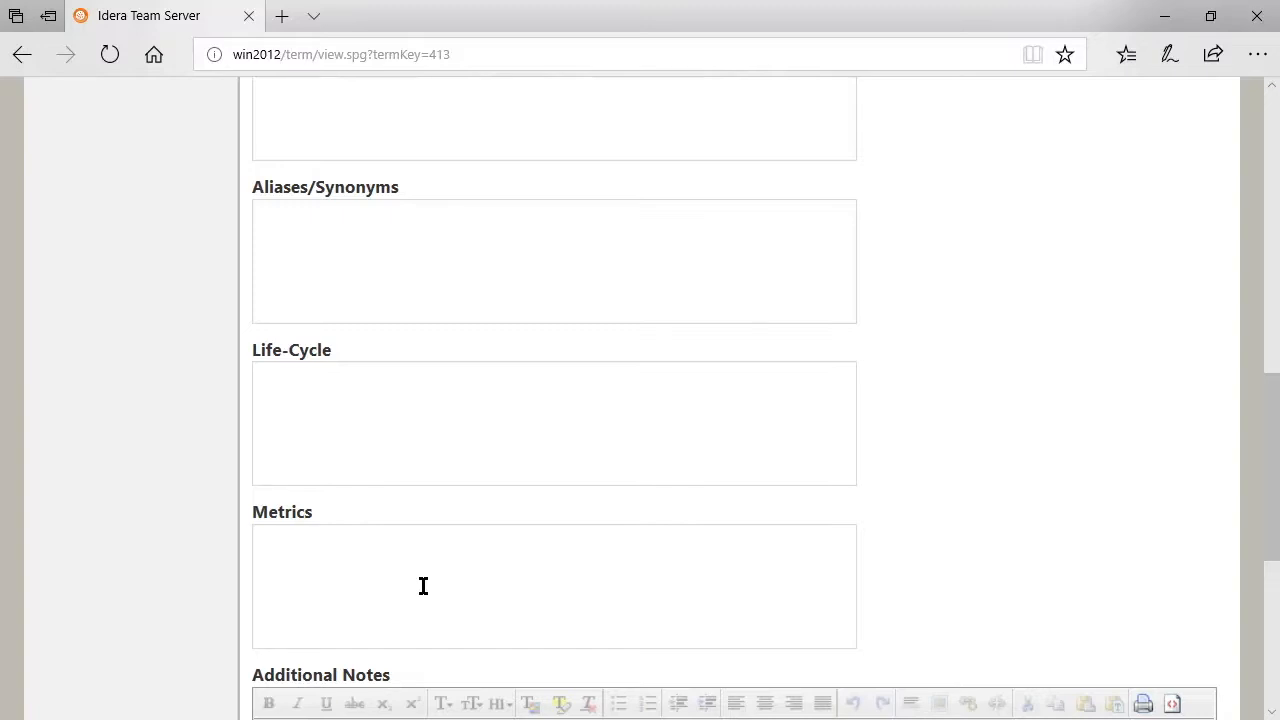
pyautogui.scroll(-3, 423, 586)
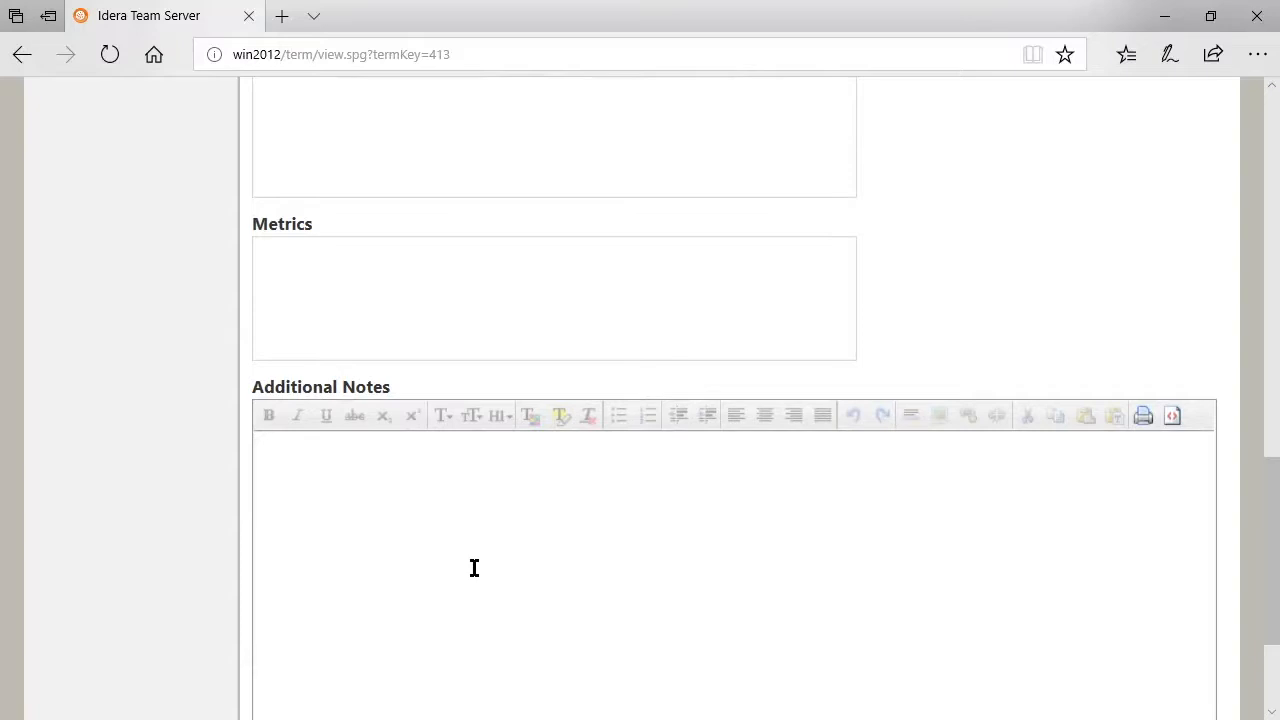
pyautogui.scroll(3, 474, 568)
pyautogui.scroll(5, 474, 568)
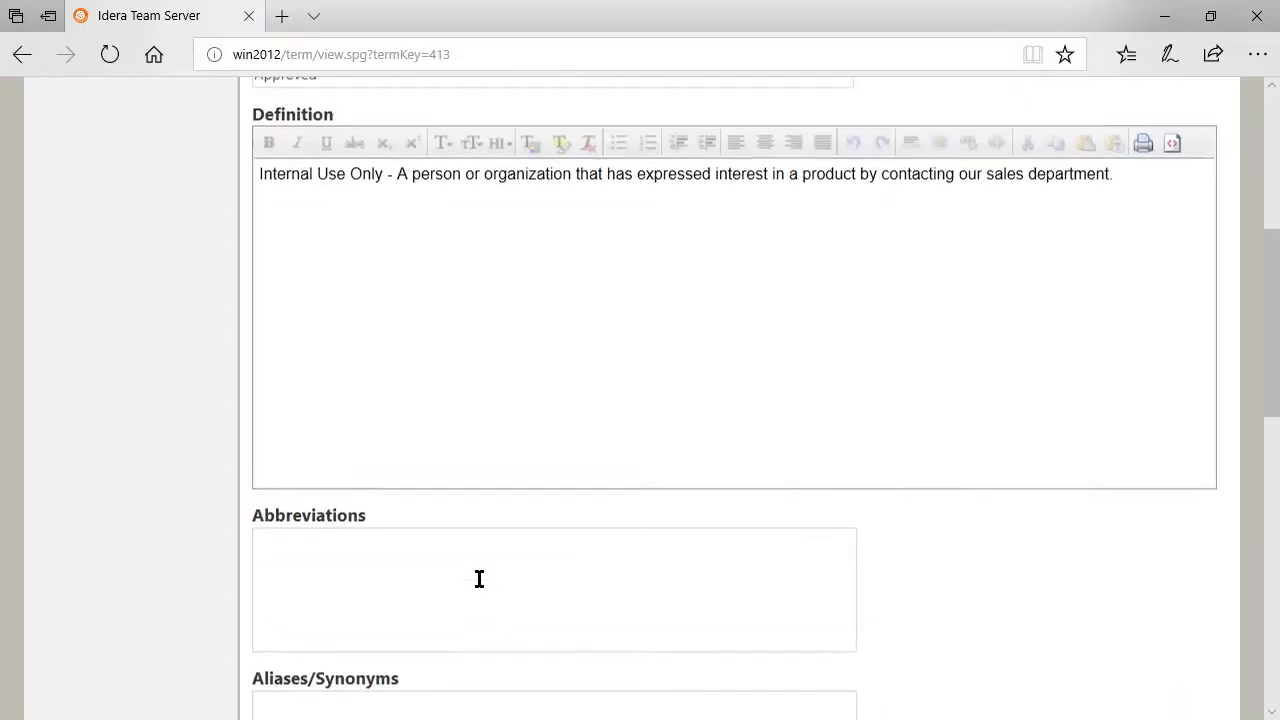
pyautogui.scroll(2, 476, 575)
pyautogui.scroll(3, 478, 583)
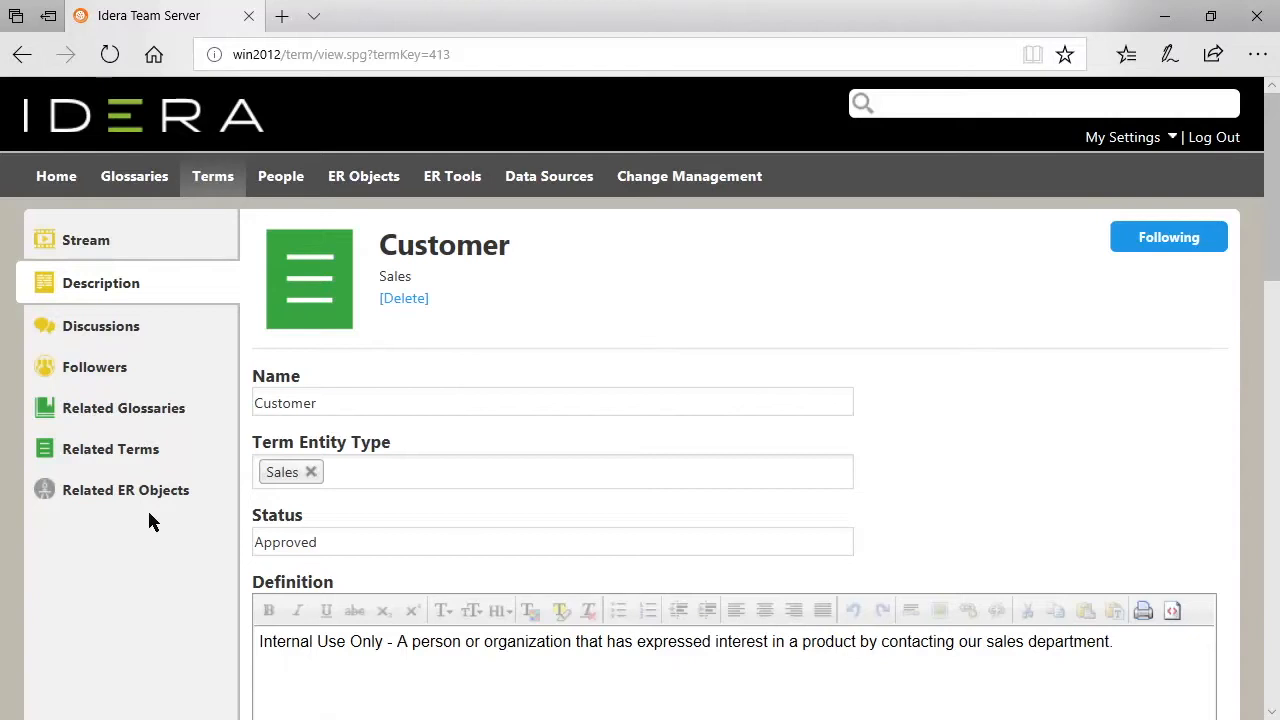
pyautogui.click(135, 493)
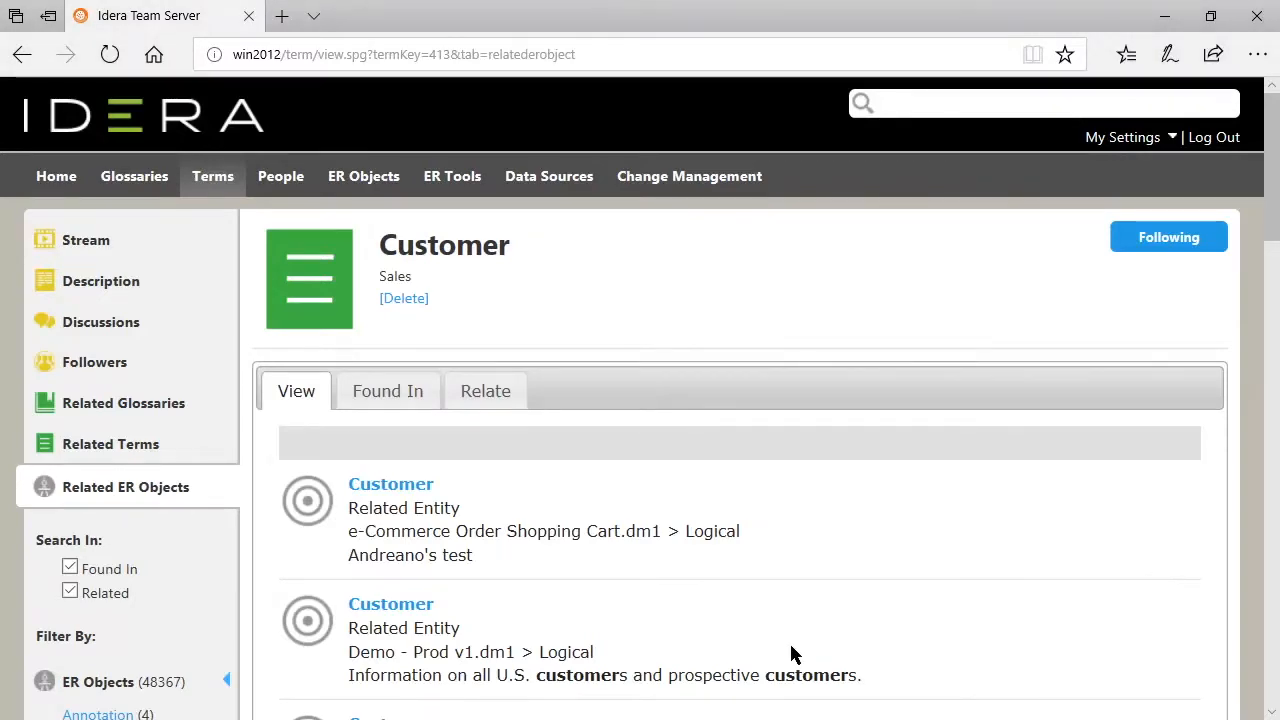
pyautogui.scroll(-4, 480, 515)
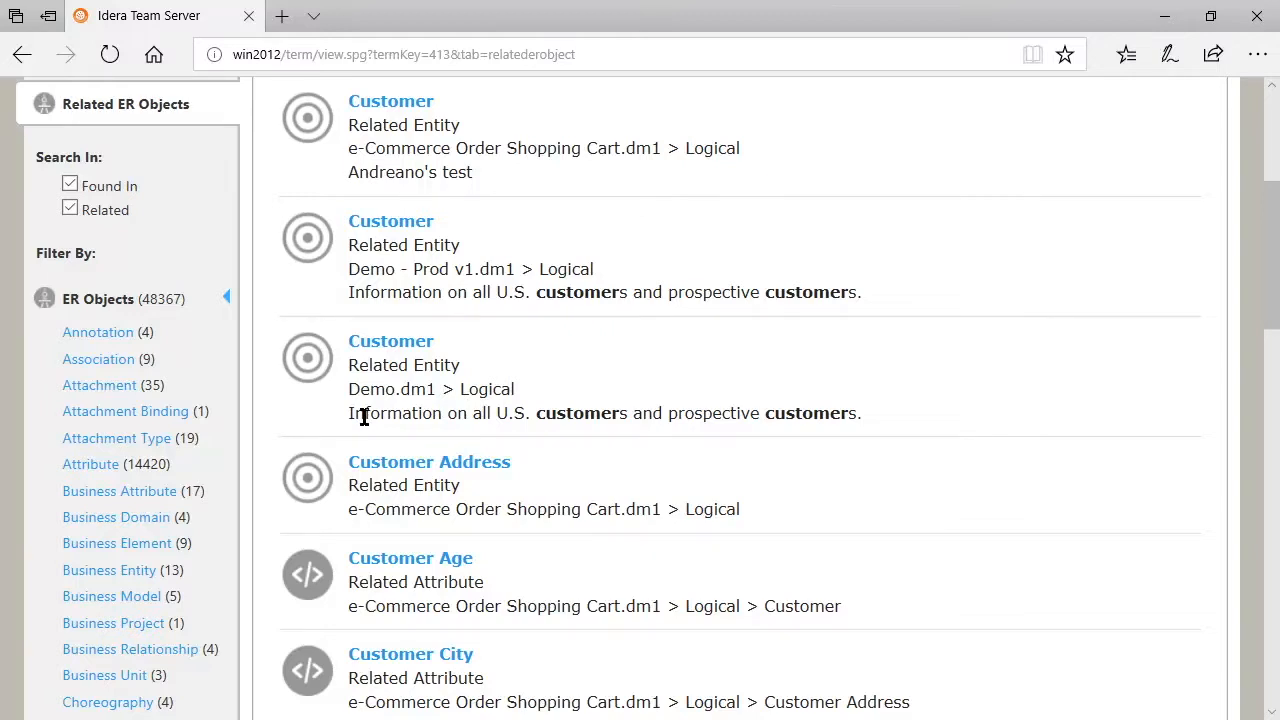
# Open the Customer entity from the Demo.dm1 logical model among the related ER objects
pyautogui.click(383, 350)
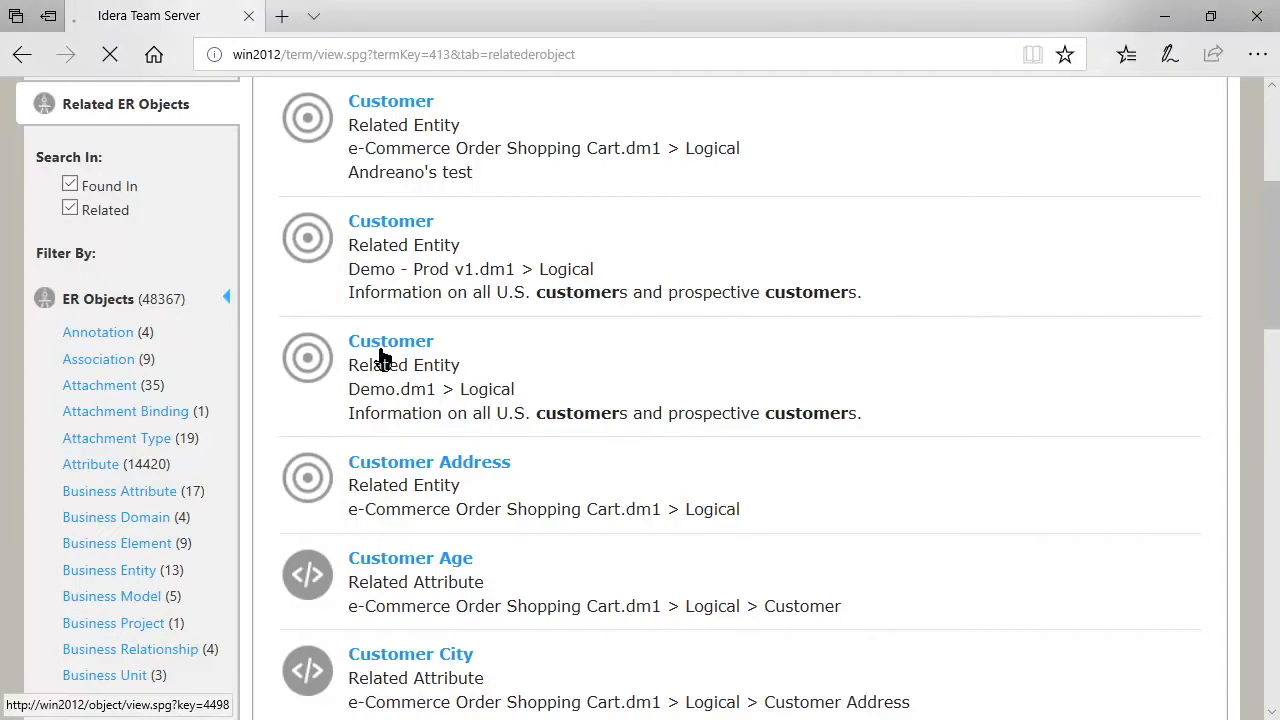